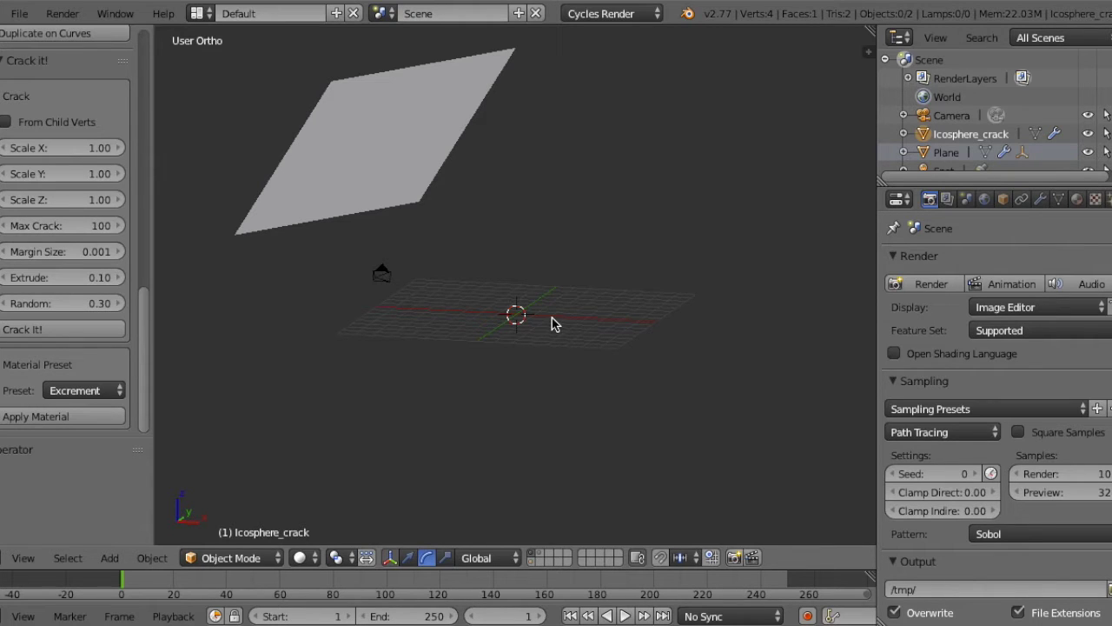
Step: Add an icosphere and stretch it tall along the Z axis
key("shift+a")
mouse_move(484, 240)
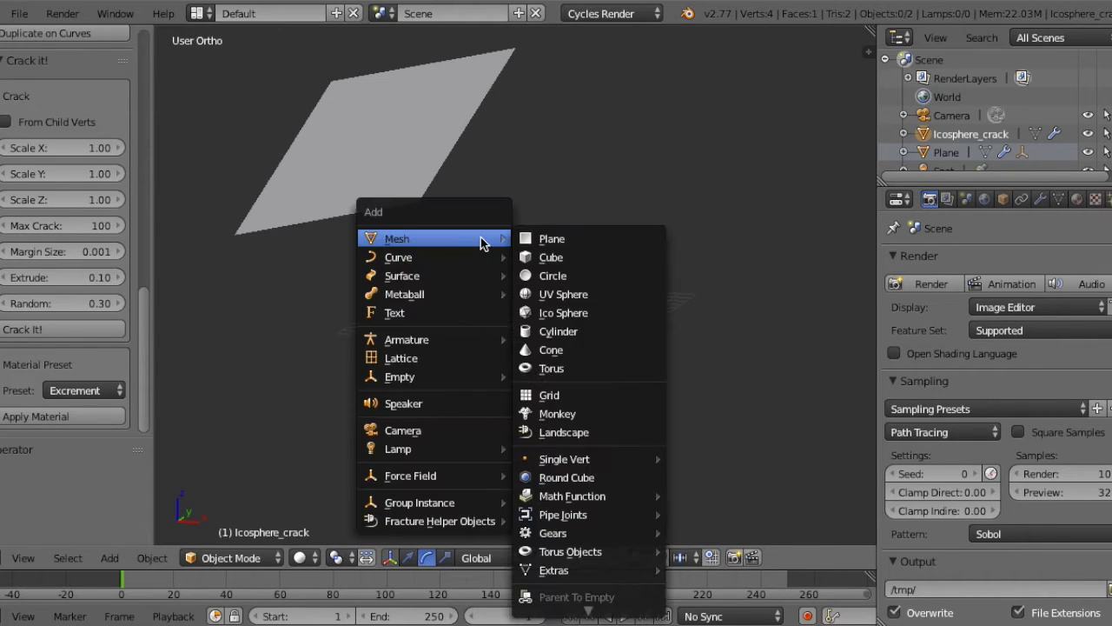
left_click(545, 315)
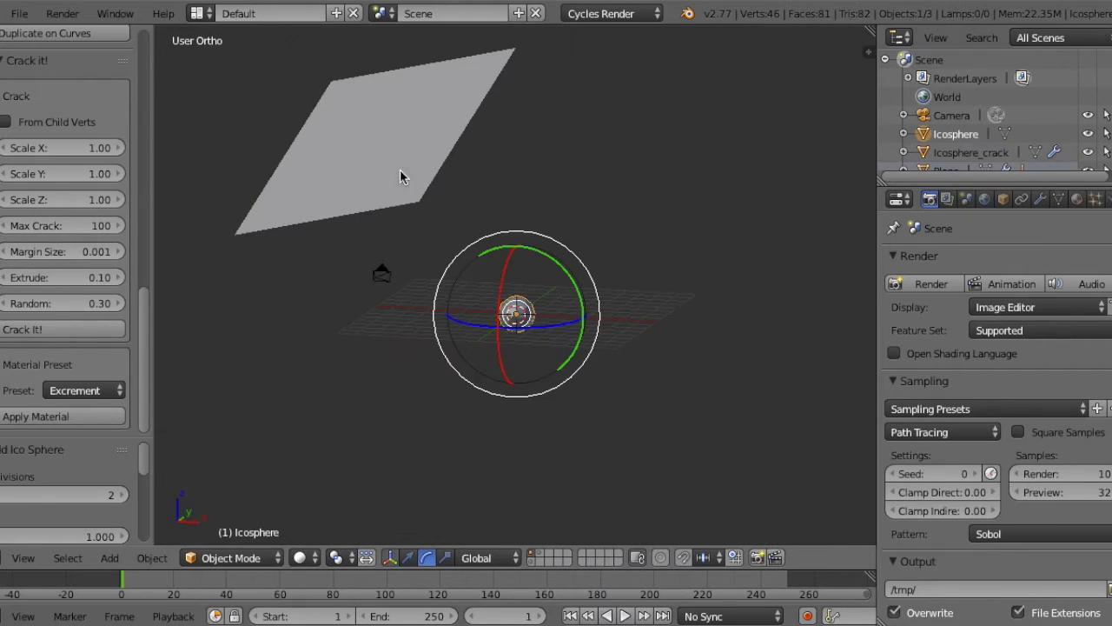
key("s")
key("z")
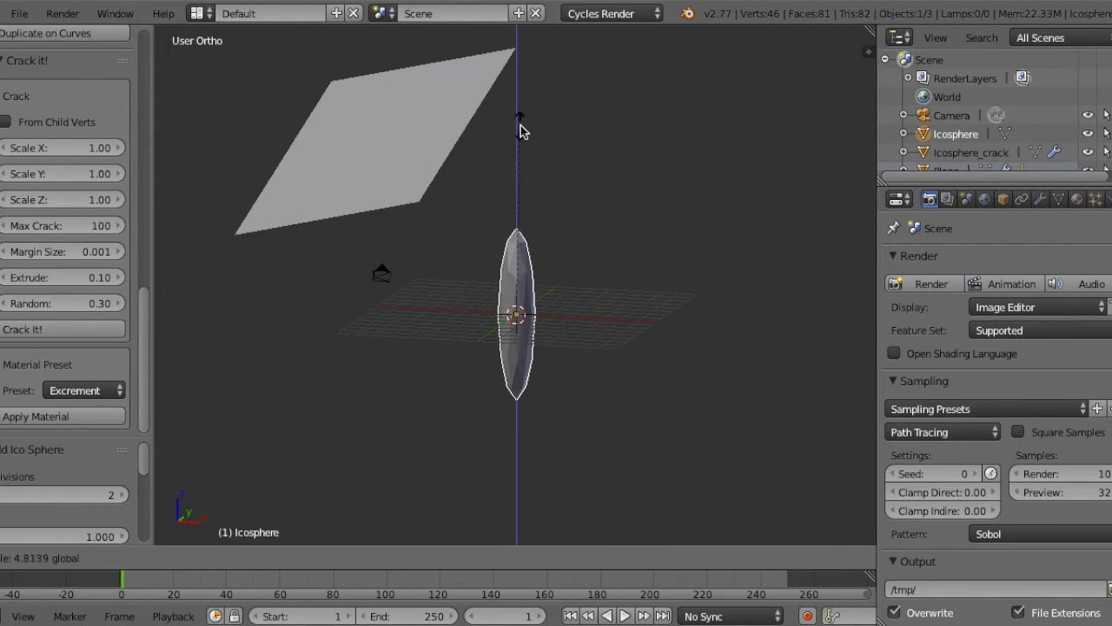
left_click(524, 111)
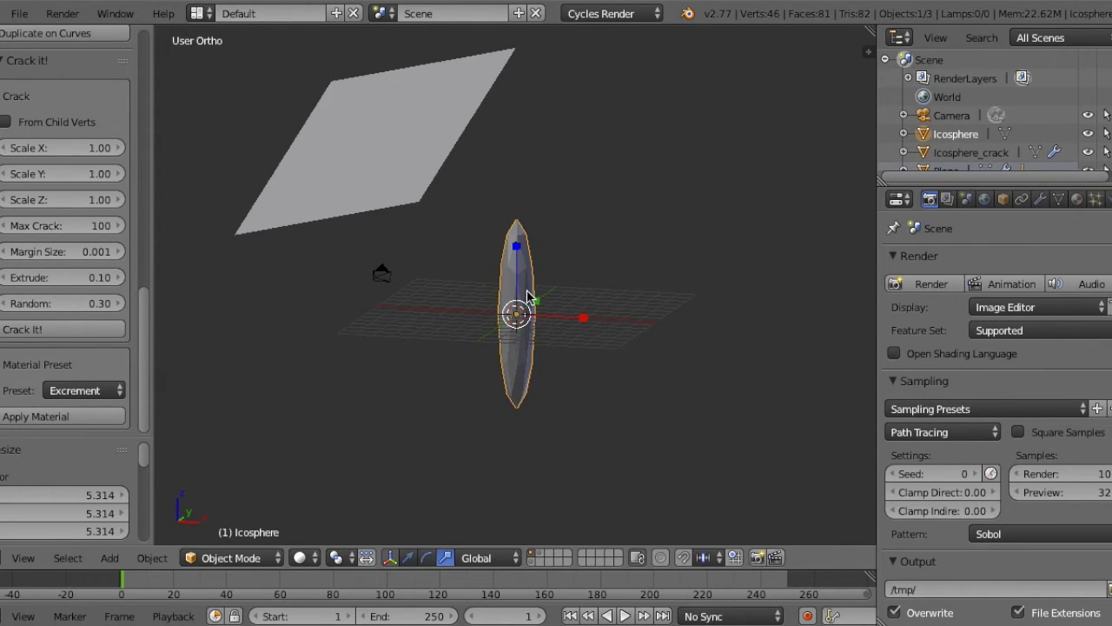
left_click_drag(521, 261, 522, 261)
Step: Subdivide the icosphere's mesh in Edit Mode, then return to Object Mode
key("Tab")
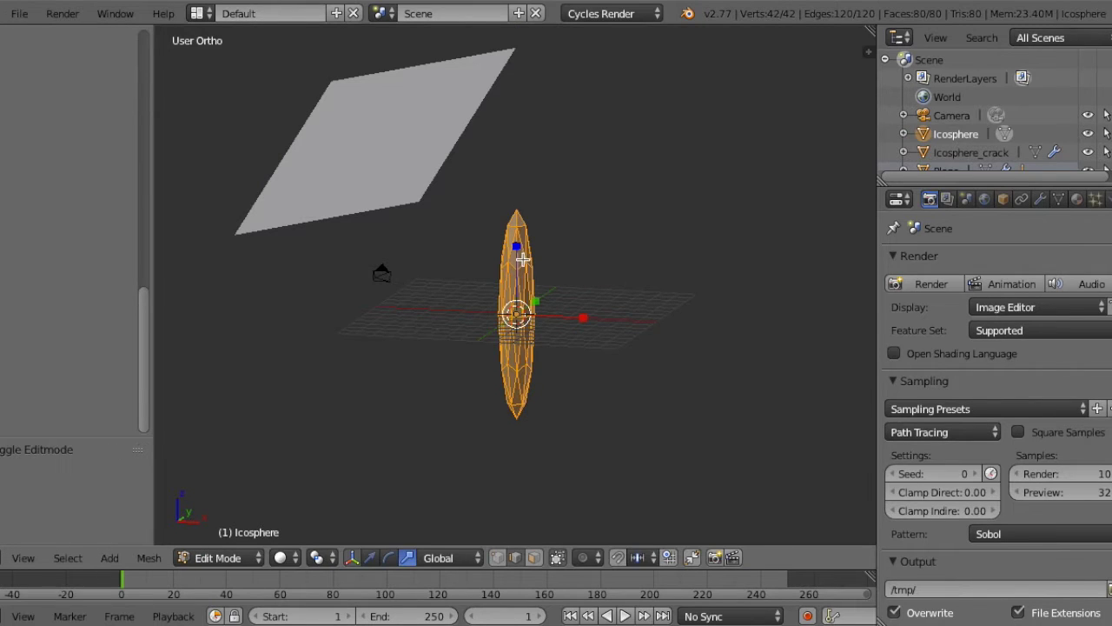
key("w")
left_click(511, 328)
key("w")
left_click(512, 327)
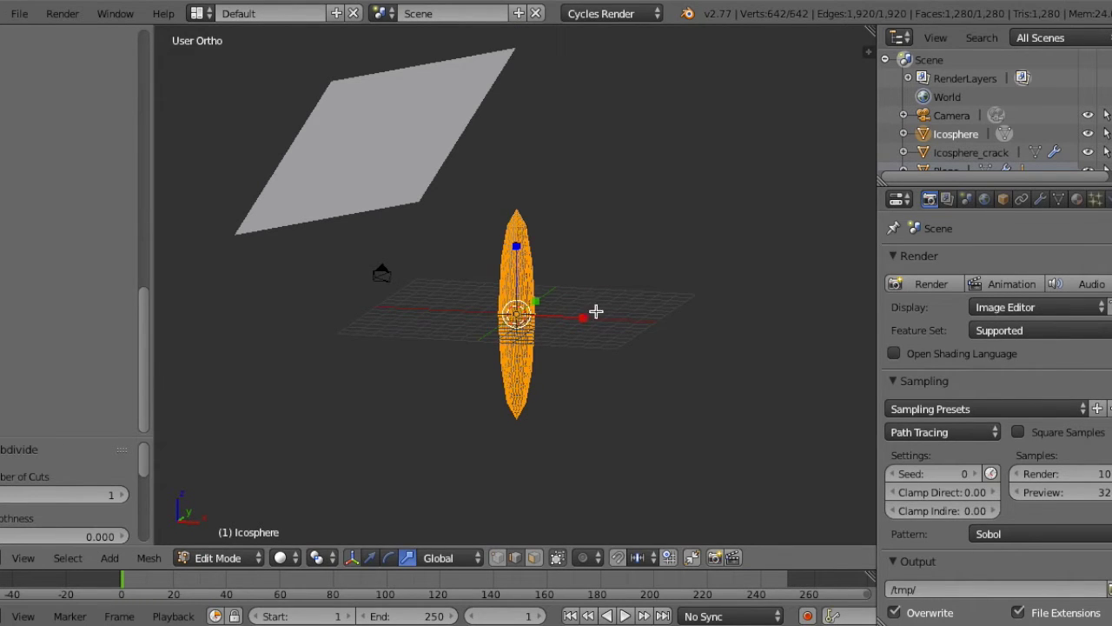
key("Tab")
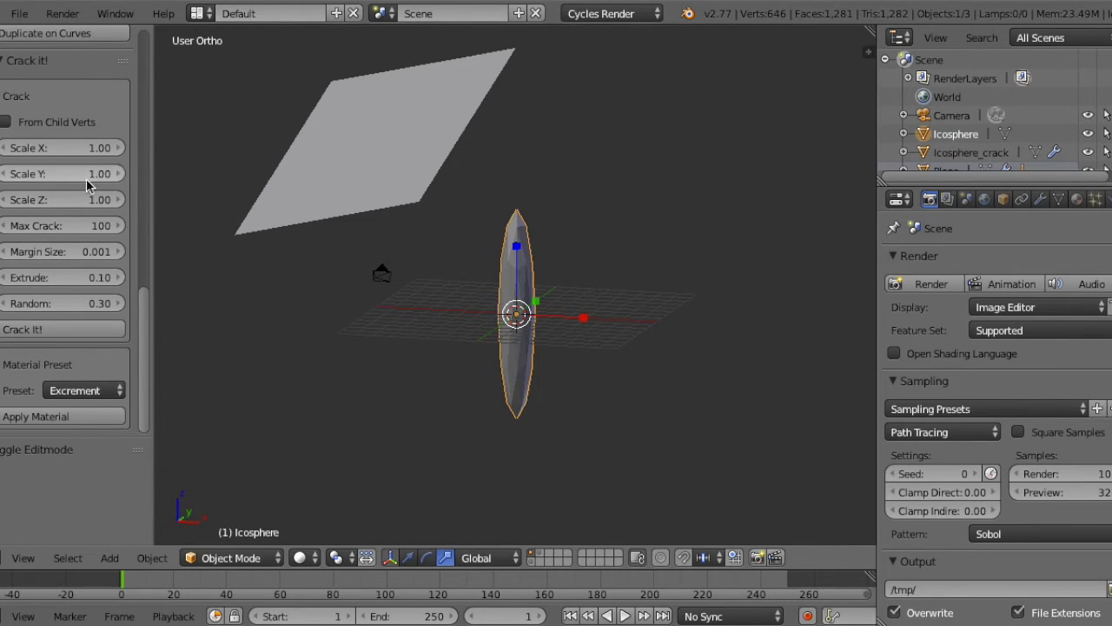
Step: Enter Scale Z 0.1, Max Crack 300, Extrude 0 and Random 0.5, then run Crack It!
left_click(42, 201)
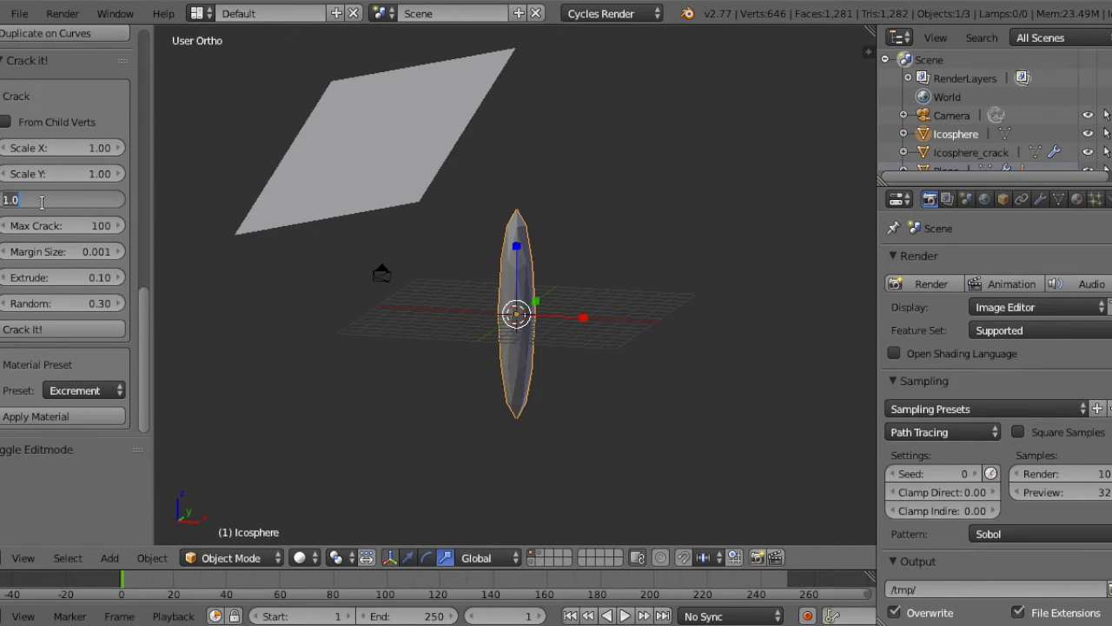
type("0.1")
key("Return")
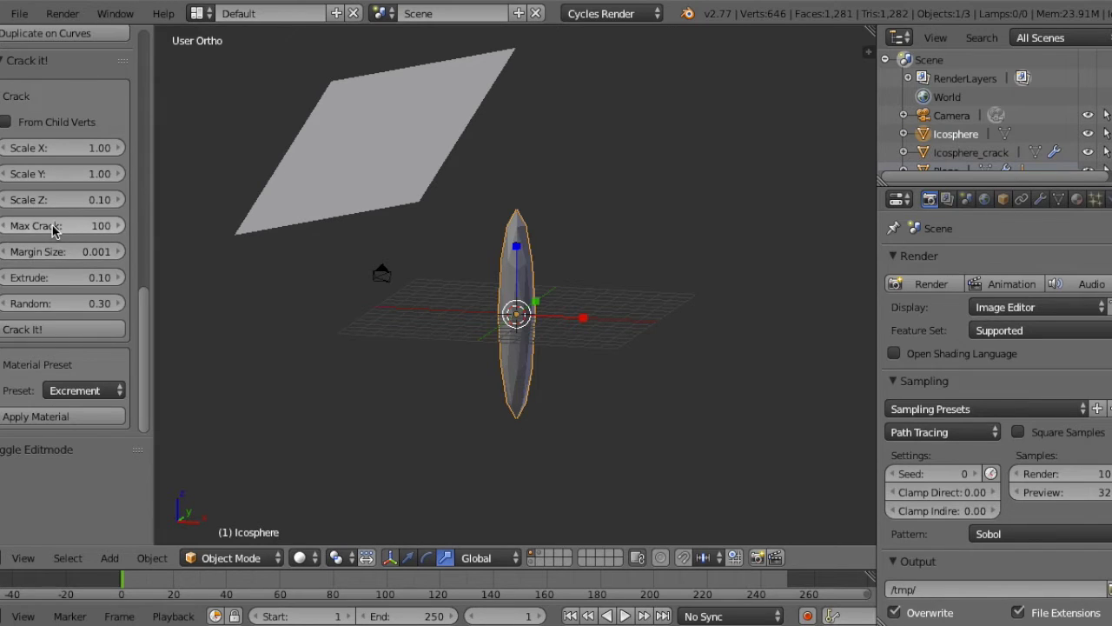
left_click(52, 226)
type("3")
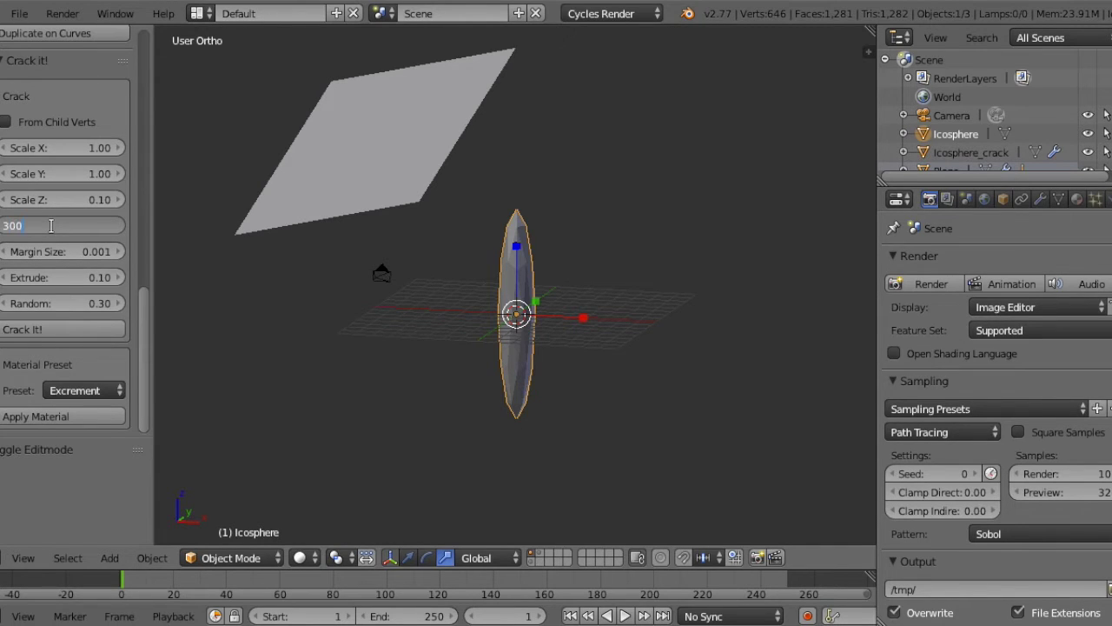
key("Return")
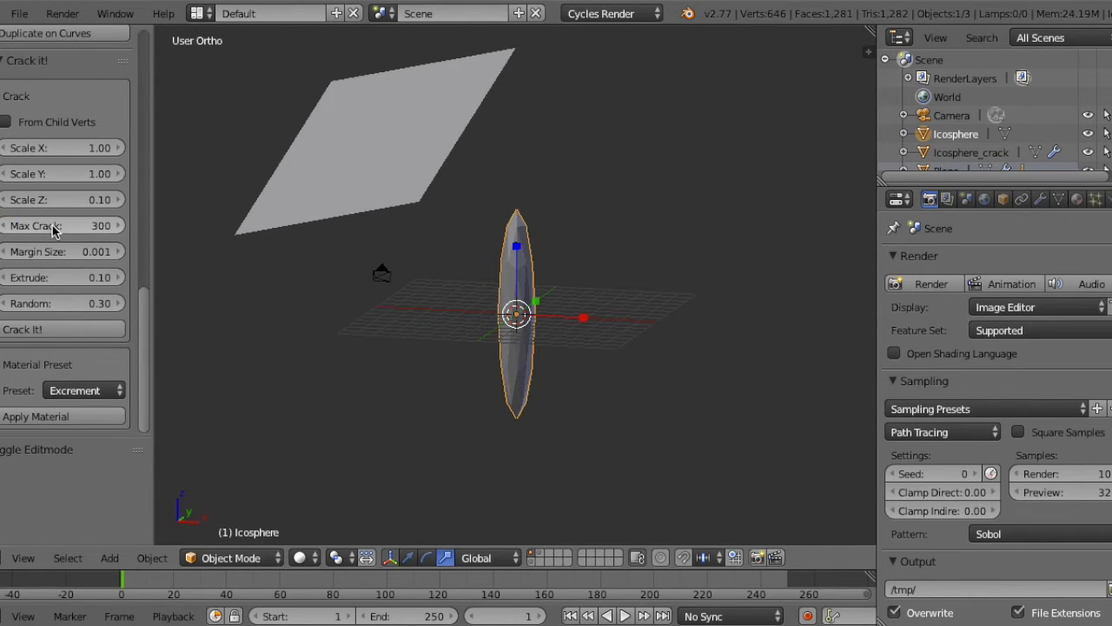
left_click(62, 276)
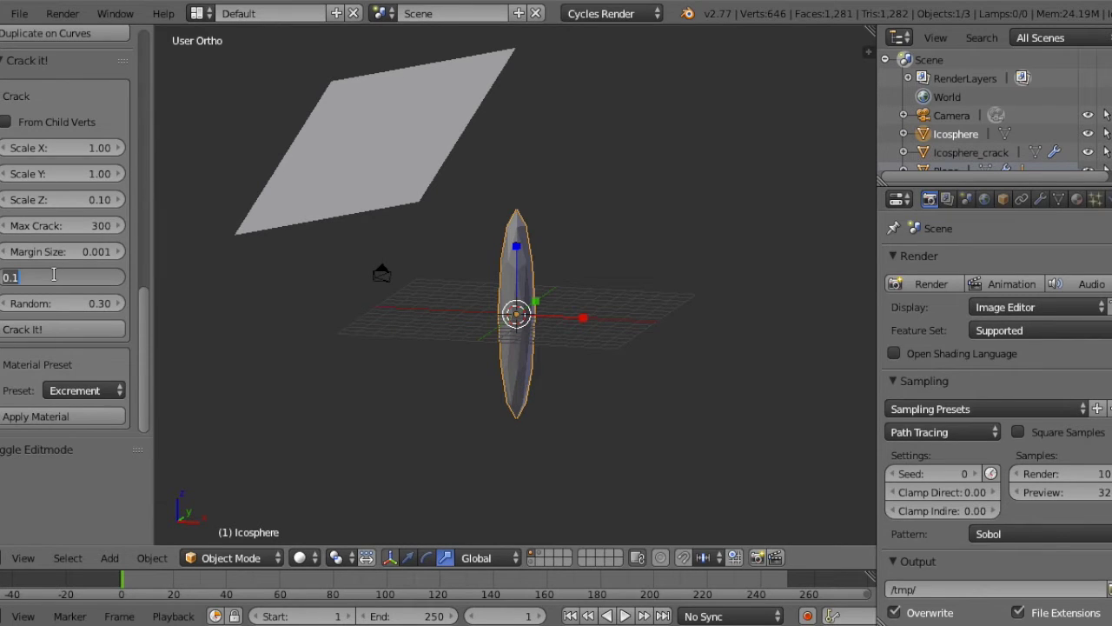
type("0")
key("Return")
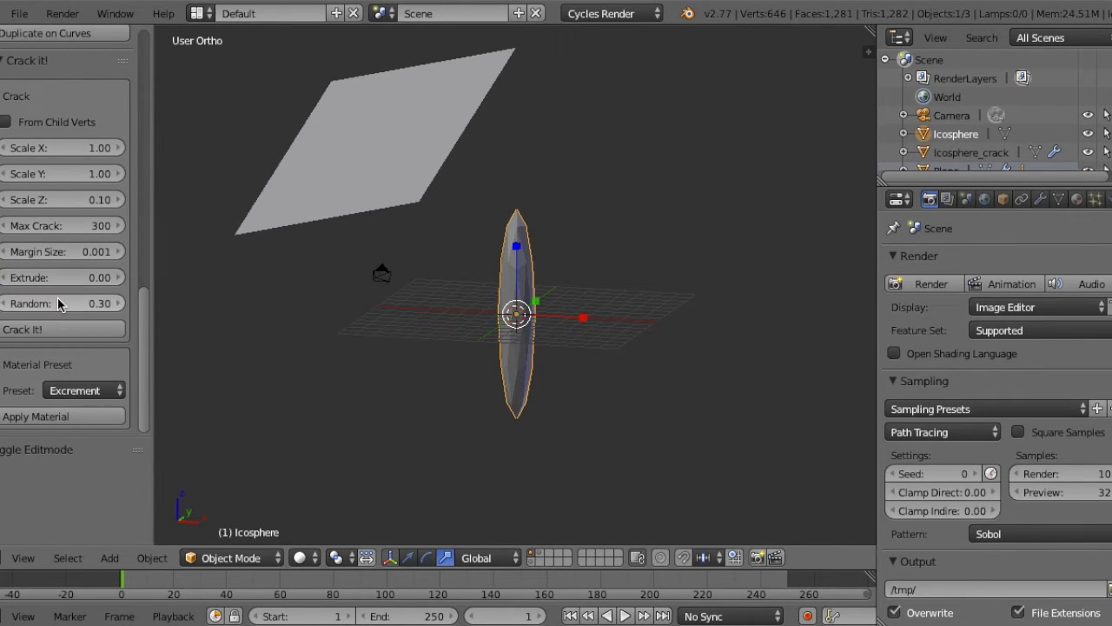
left_click(58, 300)
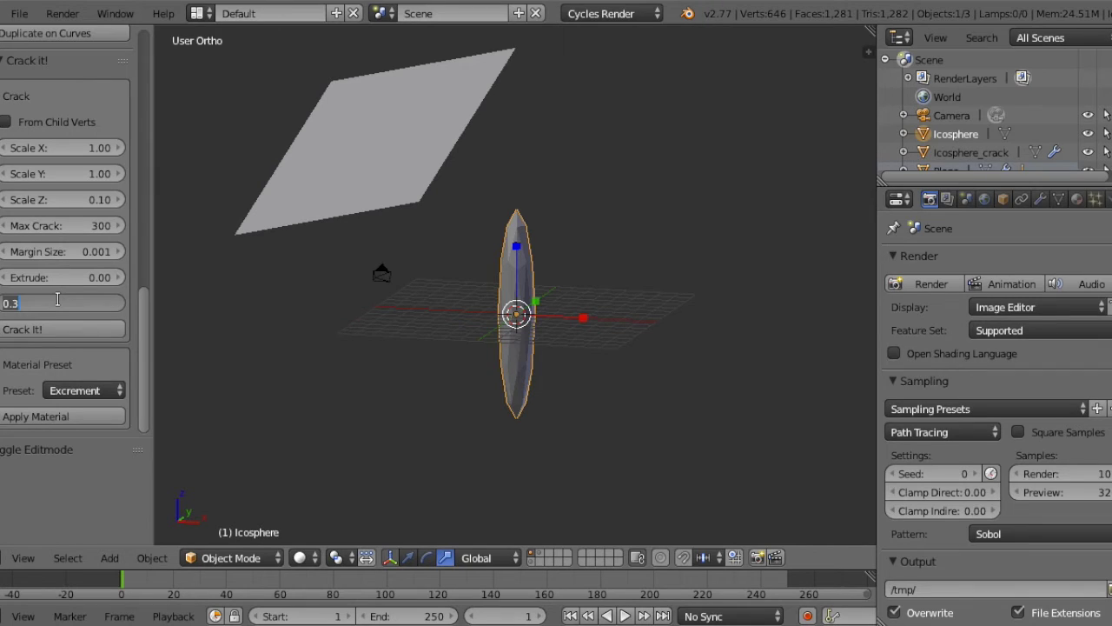
key("Return")
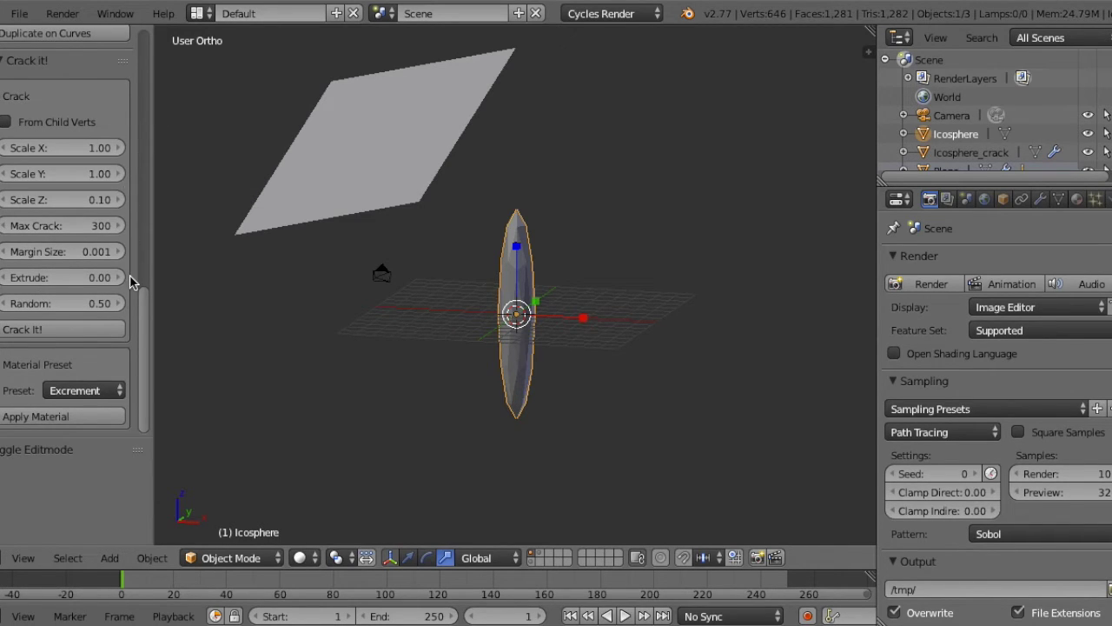
left_click(75, 329)
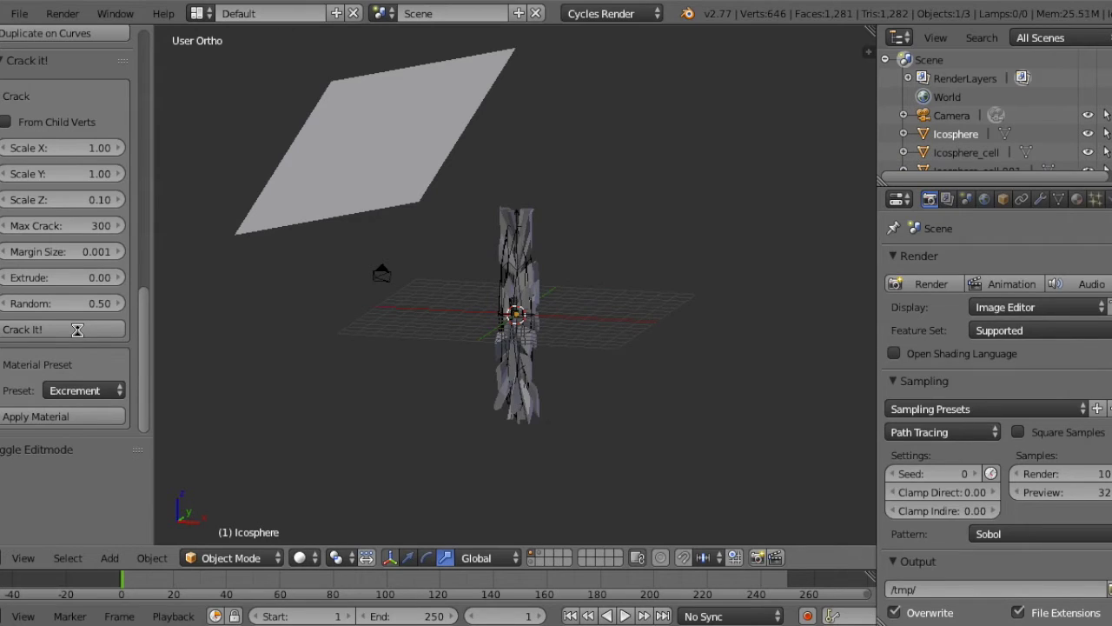
Step: Run Crack It! again to produce the fragmented Icosphere_crack.001 object
left_click(76, 330)
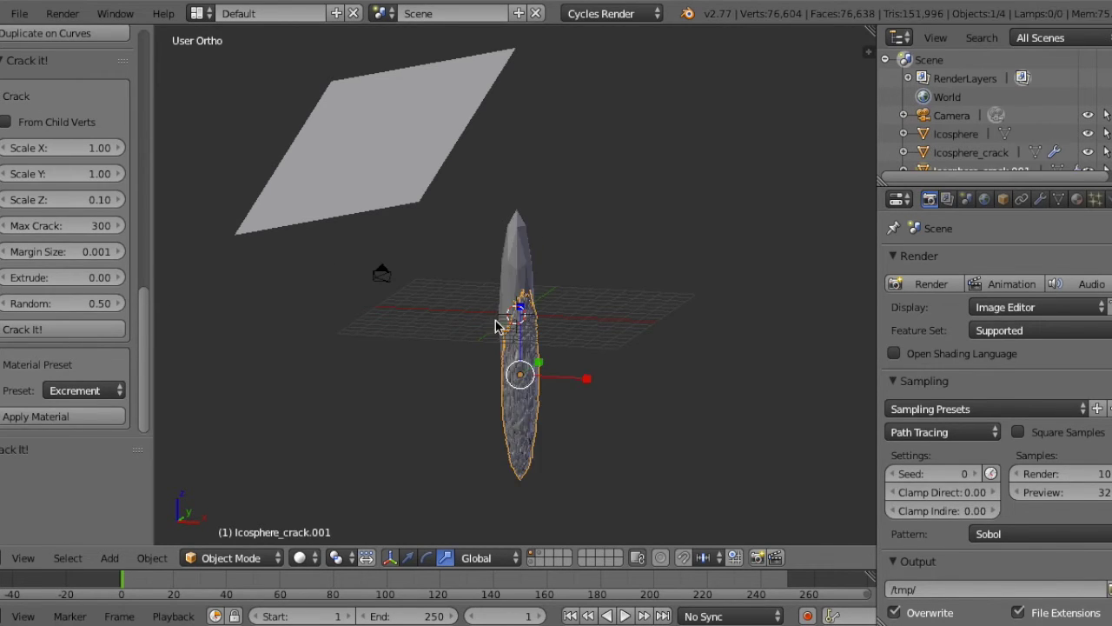
Step: Move Icosphere_crack.001 about 2 units along X beside the original
left_click_drag(575, 380, 613, 380)
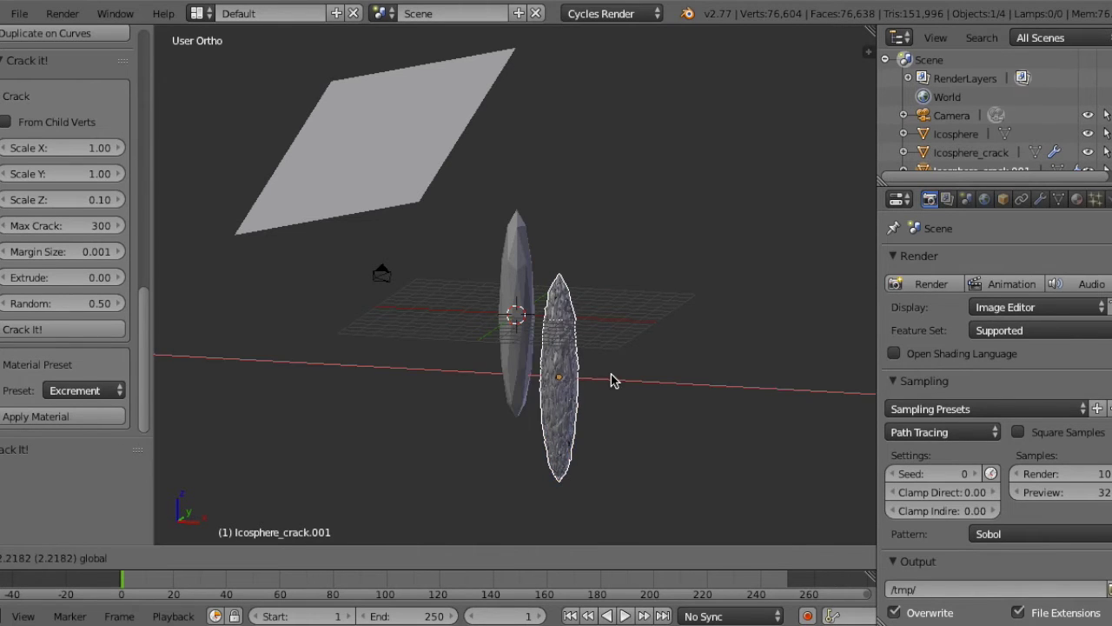
key("g")
key("z")
left_click(613, 334)
left_click_drag(613, 334, 651, 330)
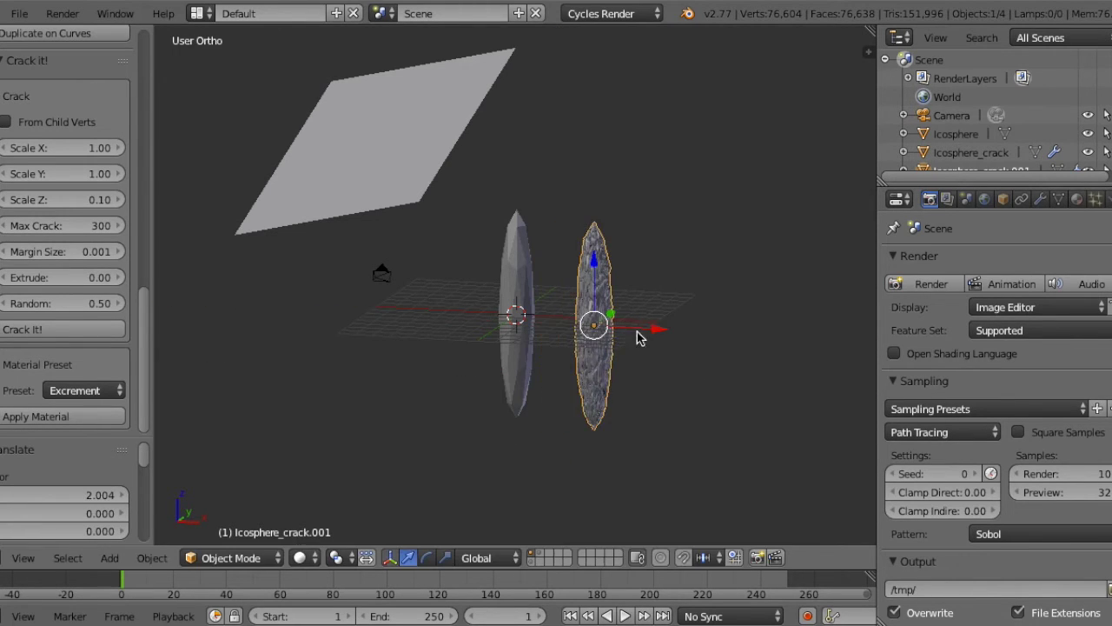
Step: Add a Wireframe modifier to Icosphere_crack.001
scroll(651, 330, "up", 6)
left_click(1041, 199)
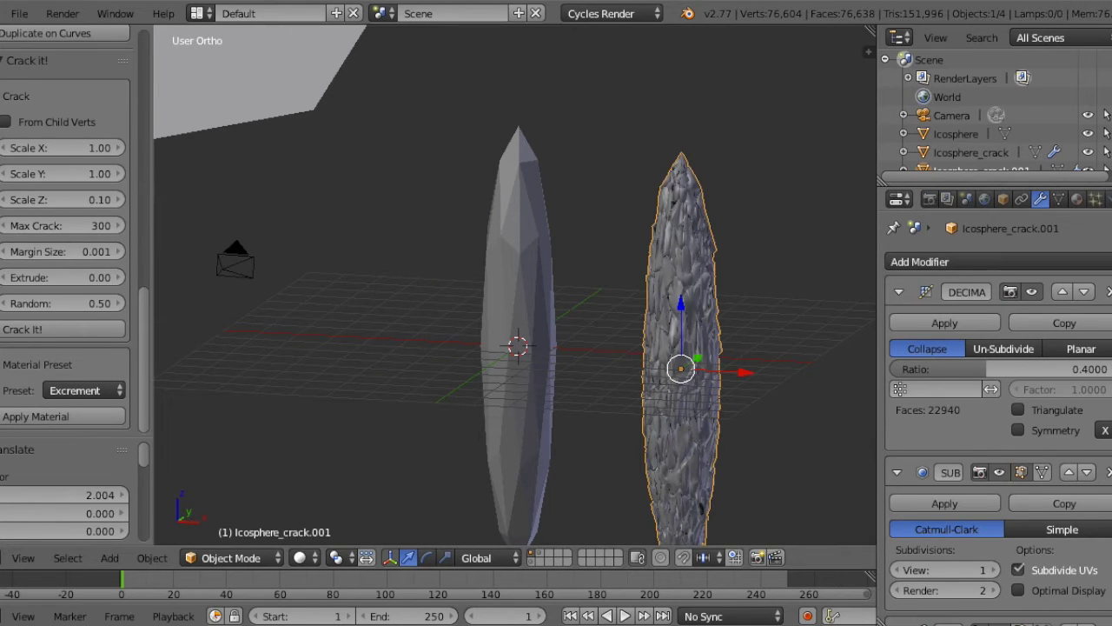
scroll(999, 391, "down", 5)
scroll(999, 391, "up", 5)
left_click(956, 262)
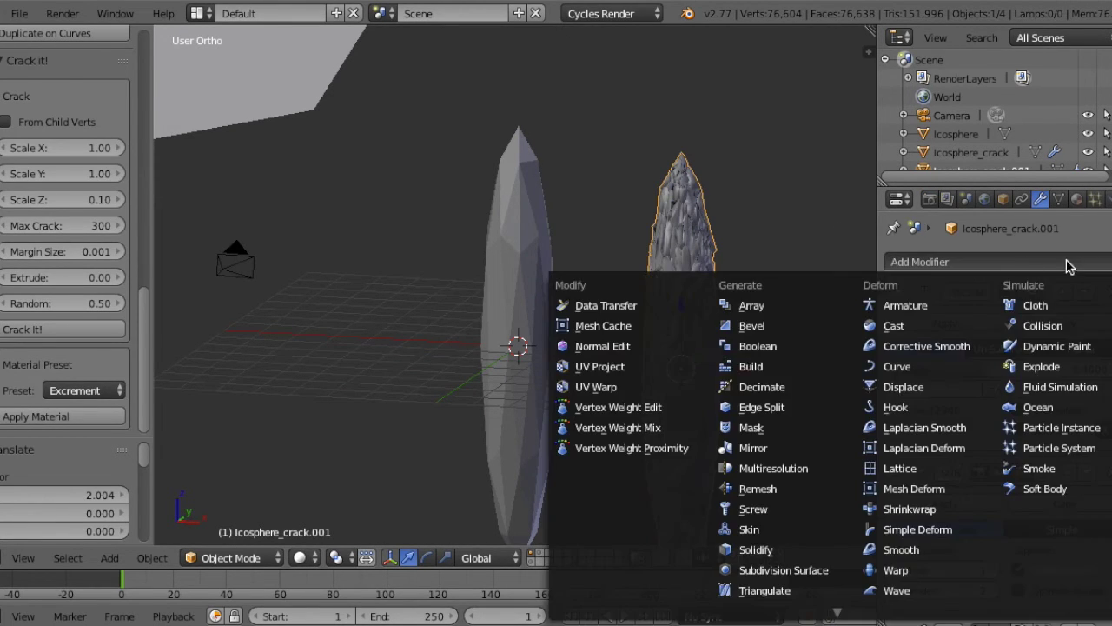
scroll(779, 614, "down", 1)
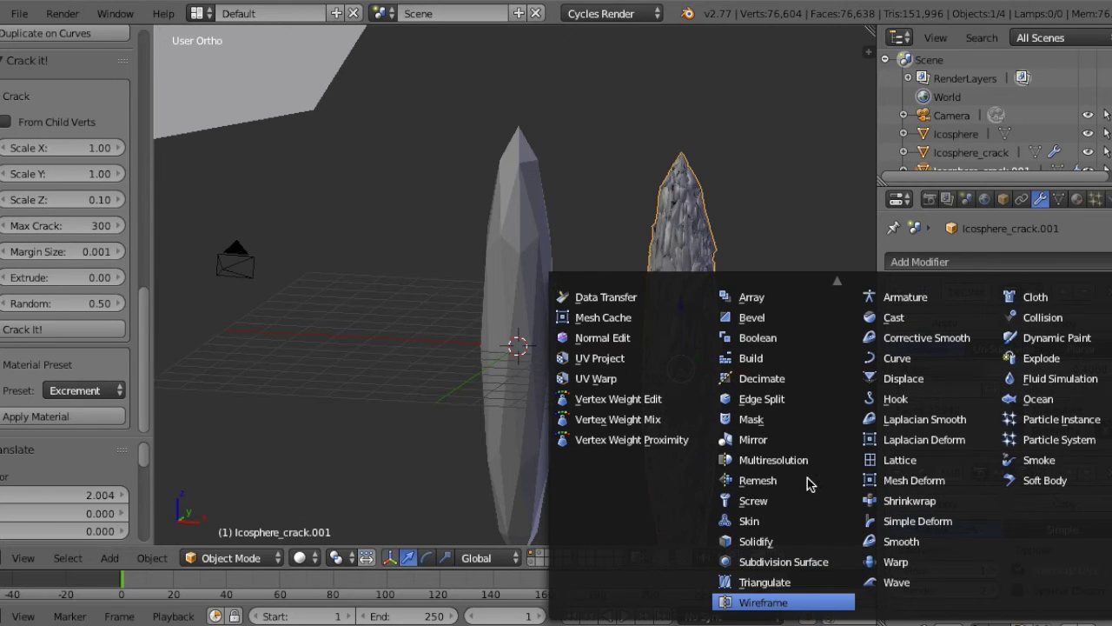
key("Return")
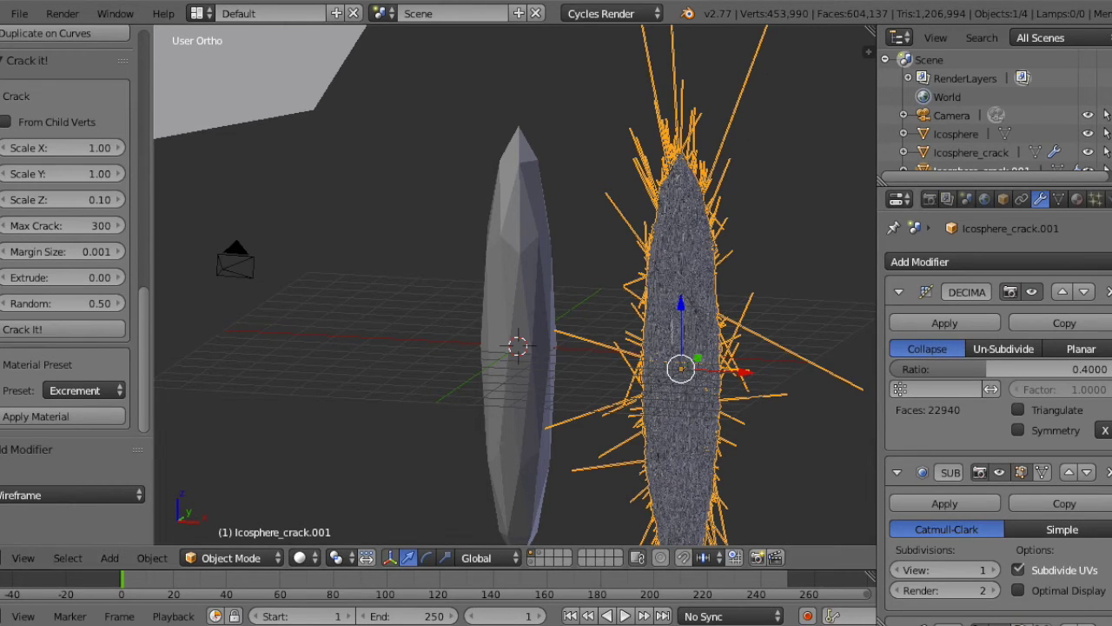
scroll(912, 346, "down", 8)
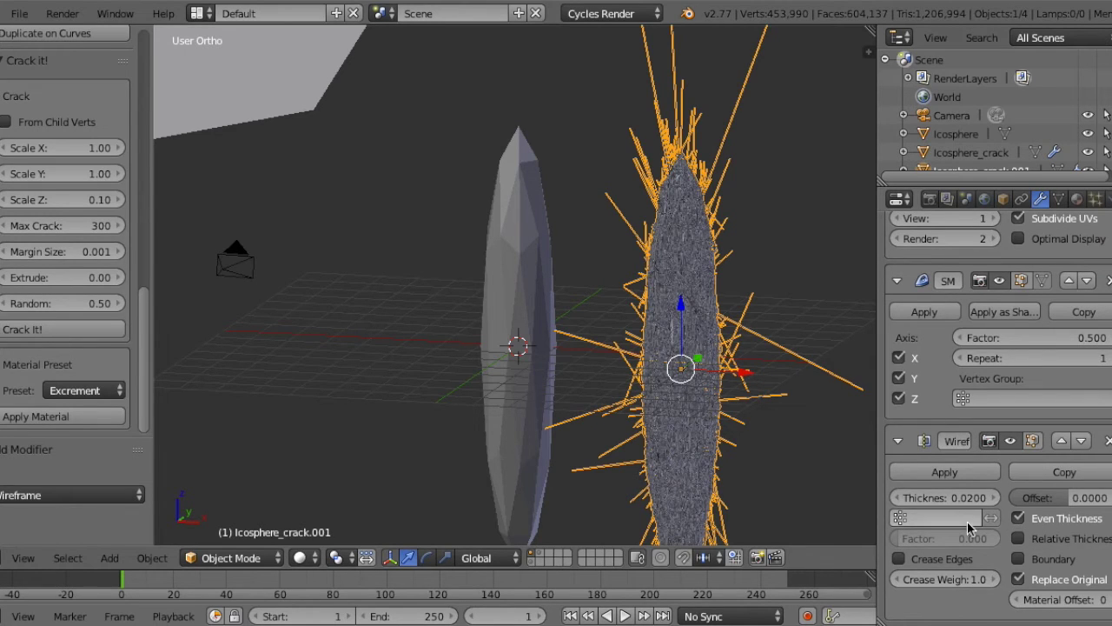
Step: Uncheck the wireframe's Even Thickness and hide the Subdivision modifier in the viewport
left_click(1019, 518)
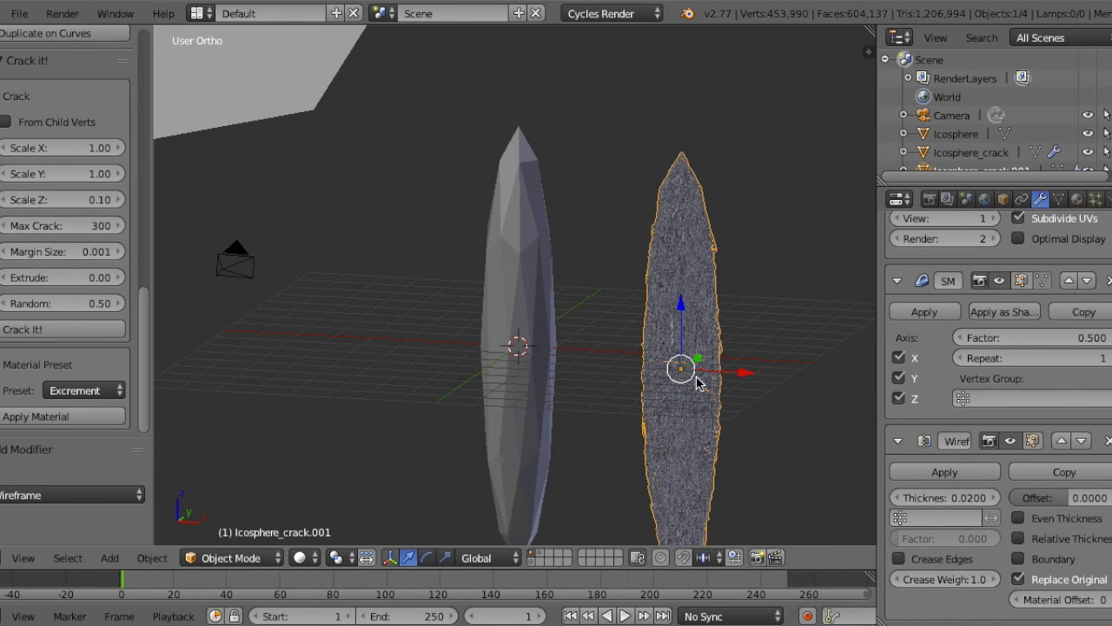
scroll(999, 417, "up", 5)
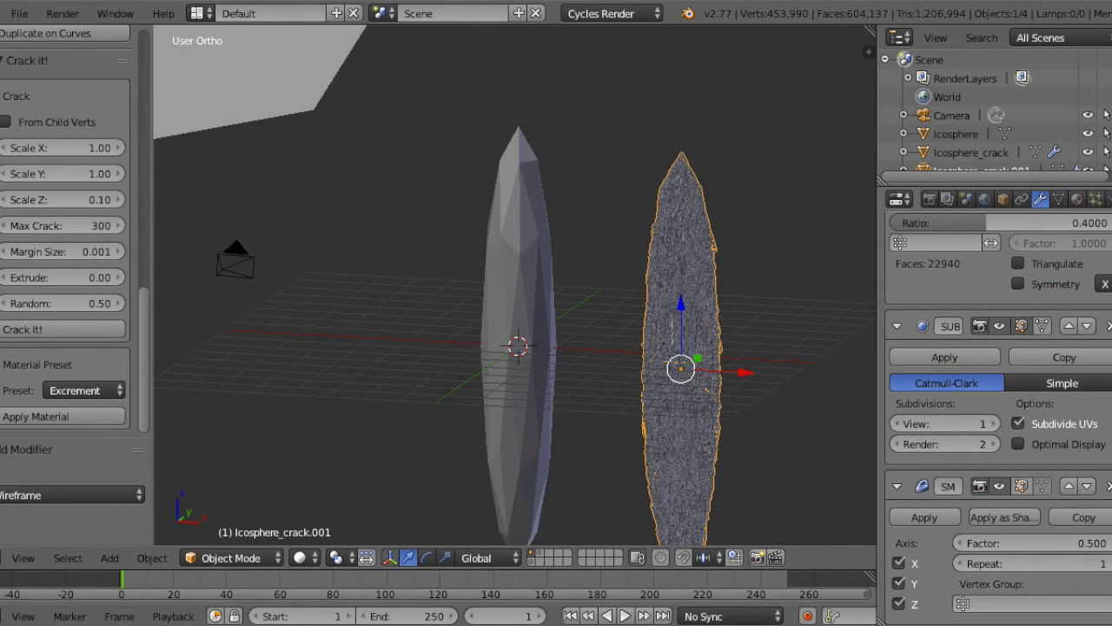
left_click(998, 328)
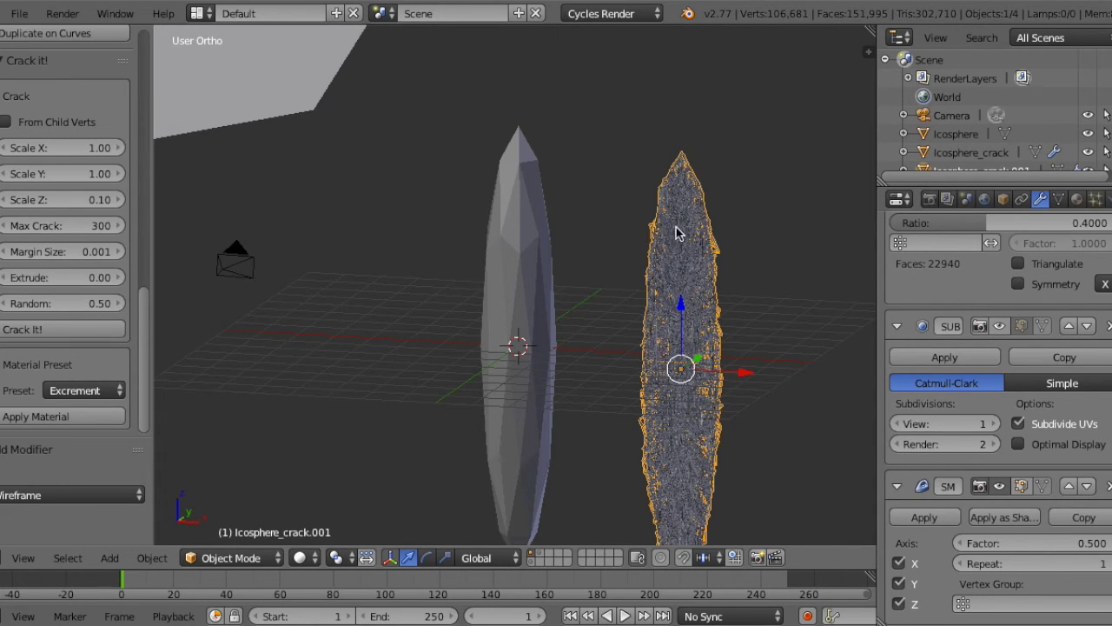
scroll(999, 417, "up", 4)
scroll(1000, 391, "down", 8)
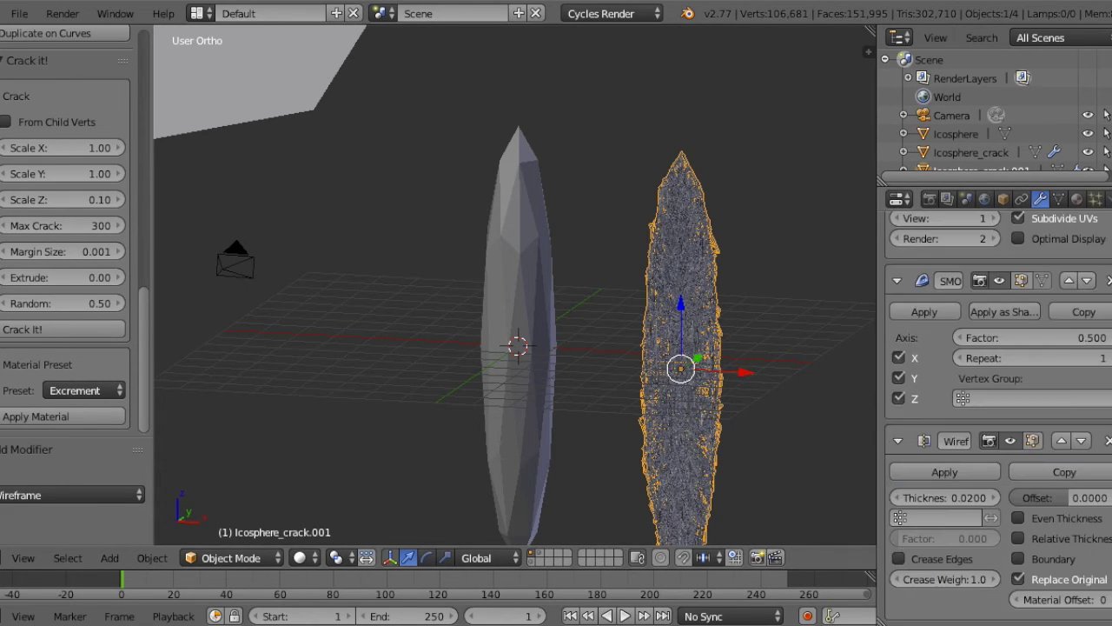
scroll(999, 391, "up", 8)
left_click(73, 391)
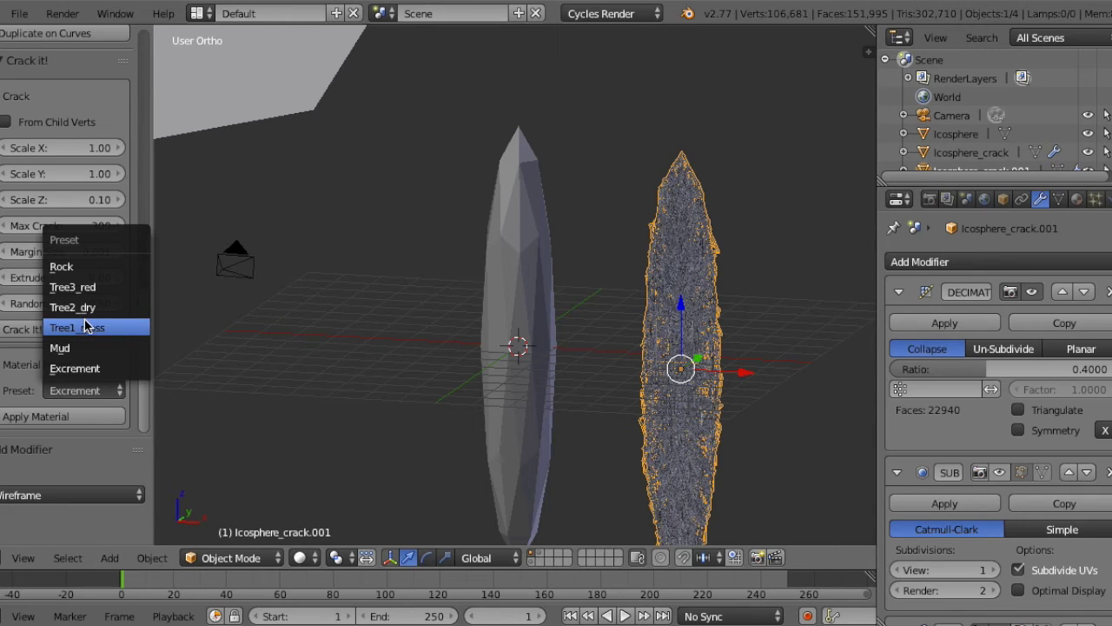
Step: Apply the Tree1_moss material to the cracked object and switch to camera view
left_click(85, 328)
left_click(87, 416)
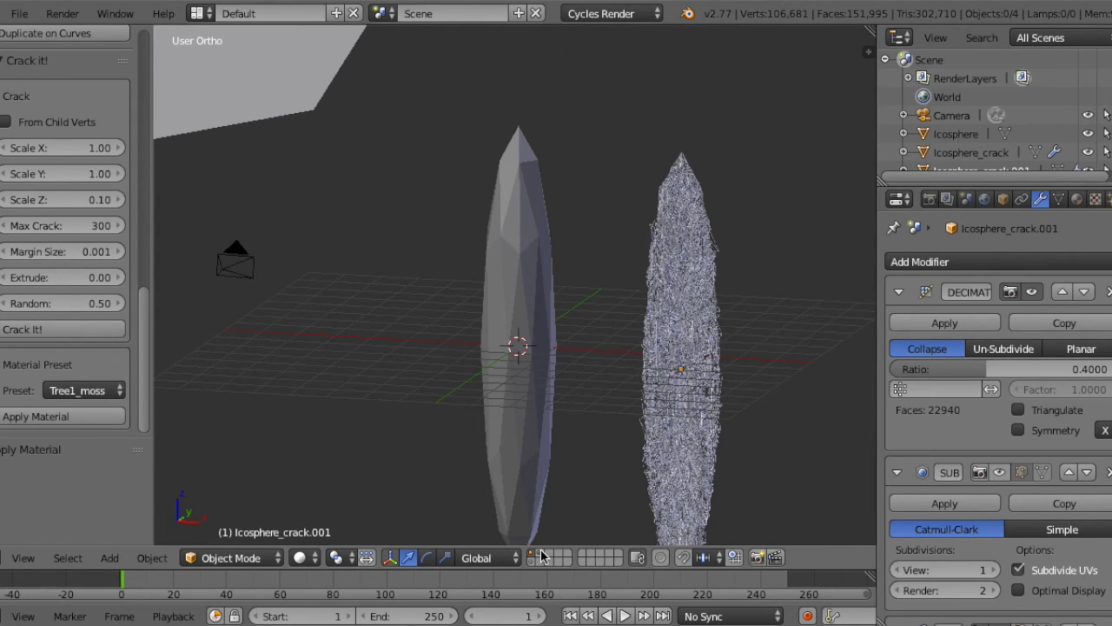
key("KP_0")
Step: Zoom and tilt the camera view to frame both icospheres, then start an F12 render
scroll(611, 322, "up", 5)
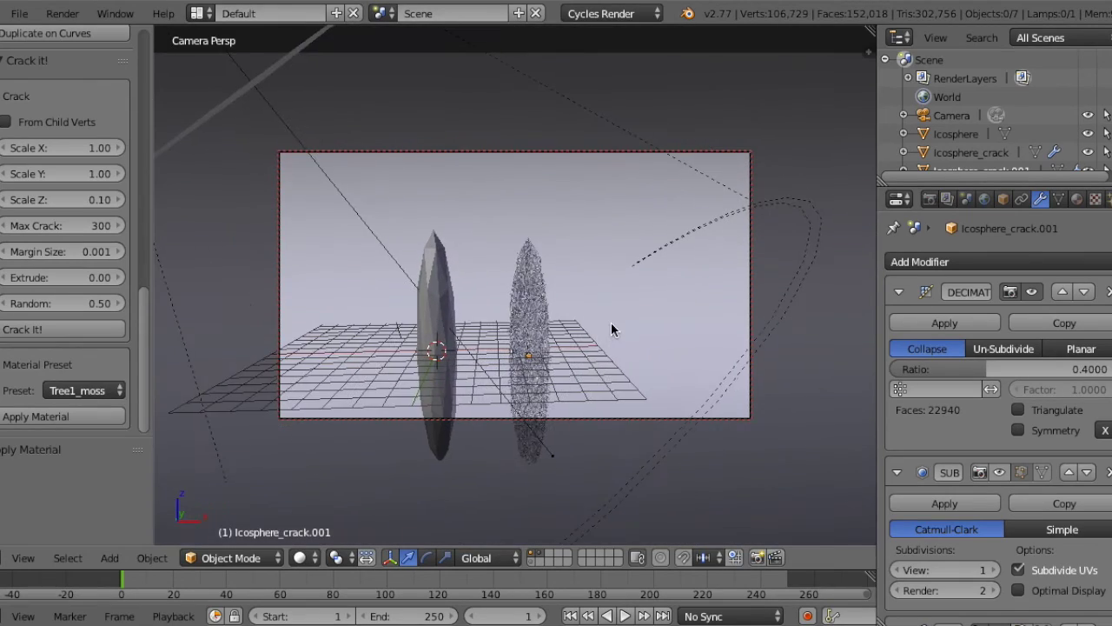
scroll(573, 290, "up", 2)
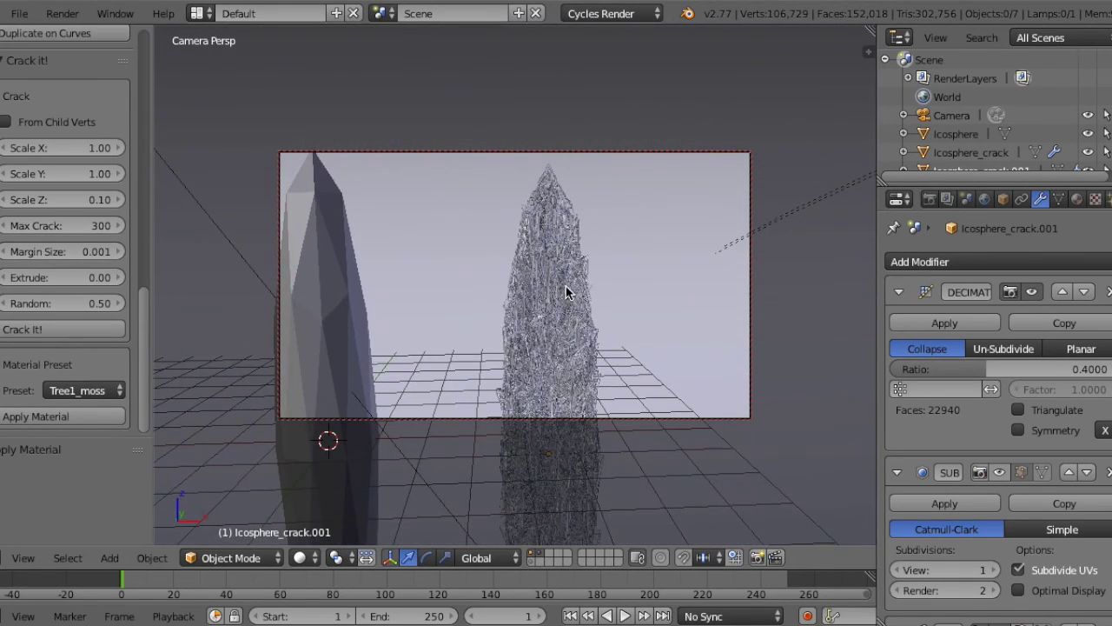
mouse_move(559, 293)
middle_mouse_down()
mouse_move(531, 304)
mouse_move(547, 289)
mouse_move(583, 301)
mouse_move(561, 310)
middle_mouse_up()
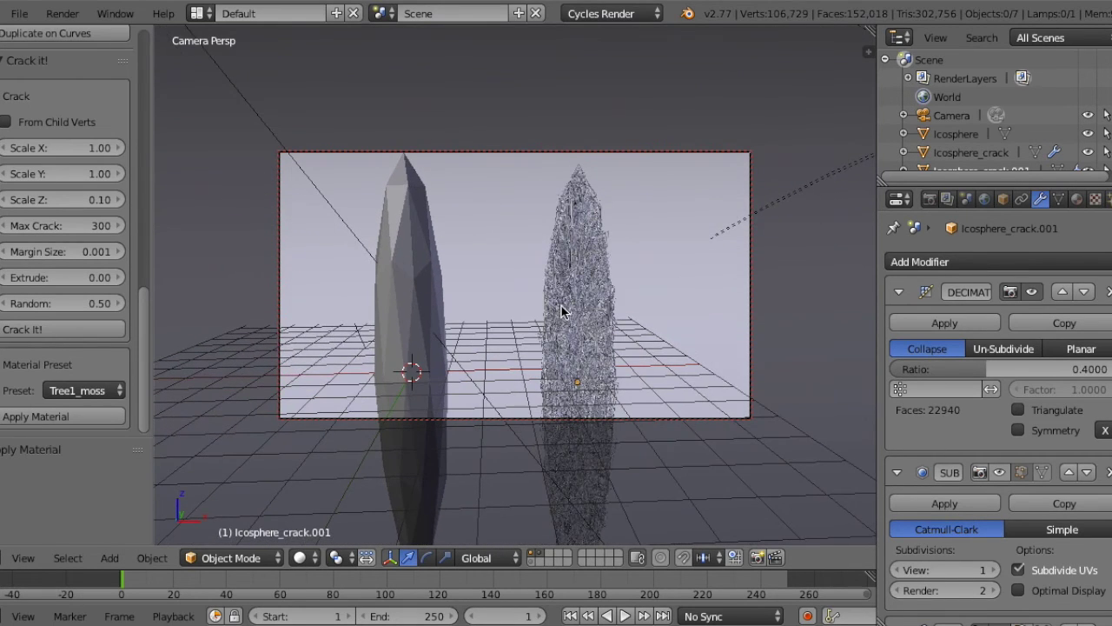
key("F12")
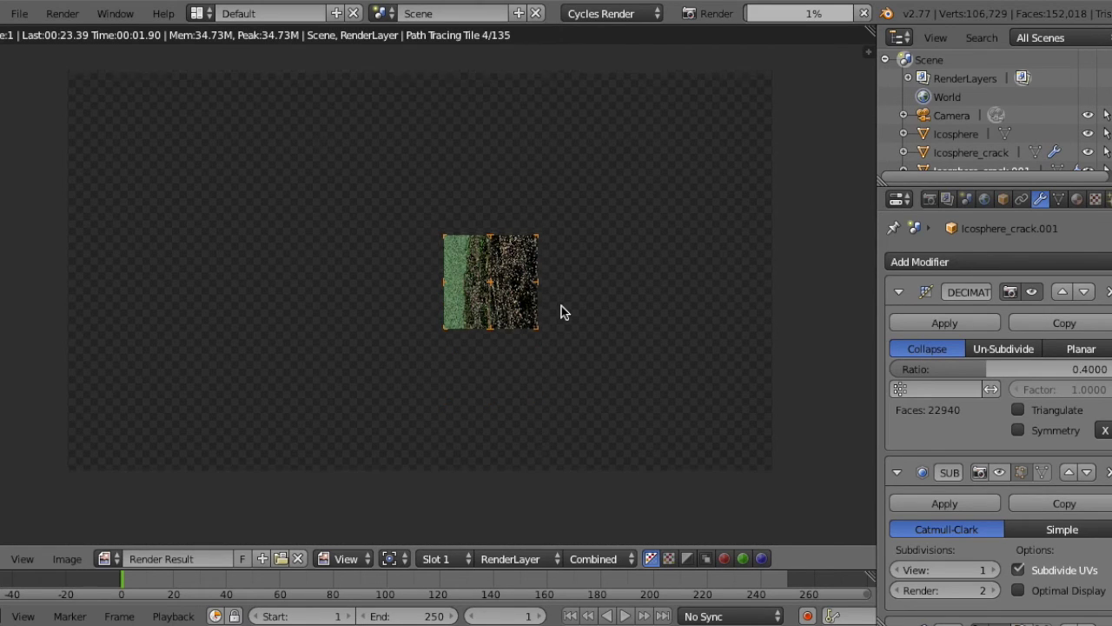
Step: Zoom the render view in and out while the Cycles render progresses
scroll(561, 313, "up", 3)
scroll(561, 316, "down", 1)
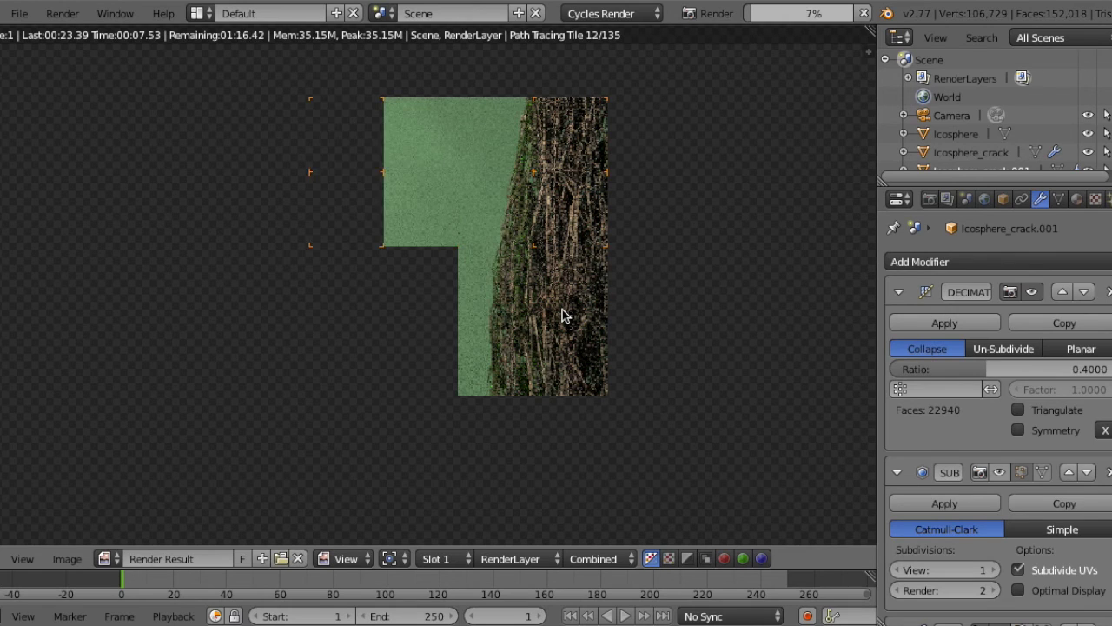